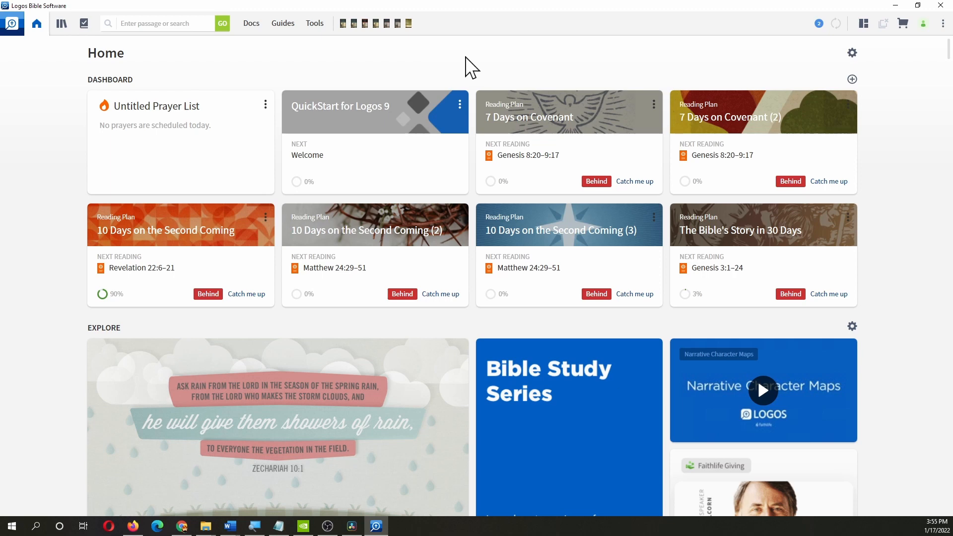
Enter the reference '2 kings 19:1' to load its passage study layout.
click(149, 23)
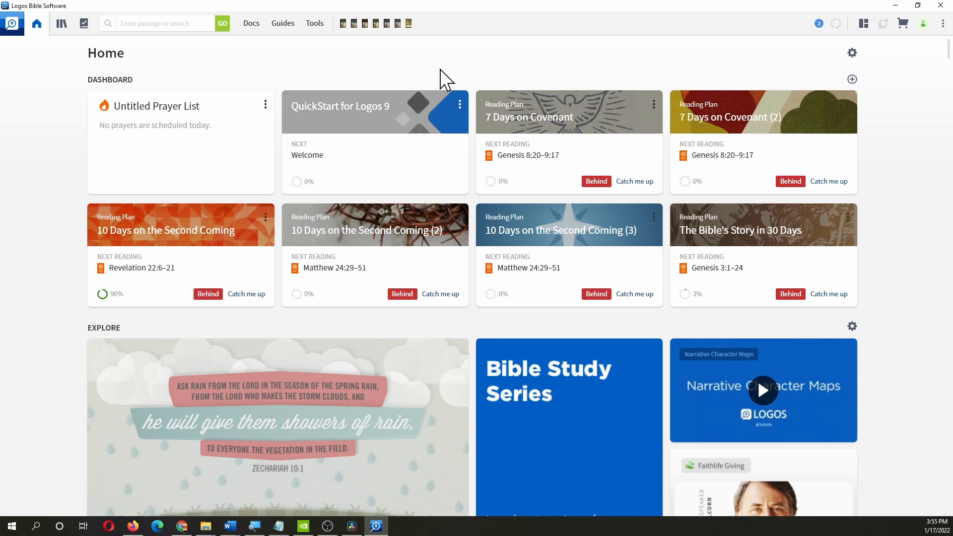
text(2 kin)
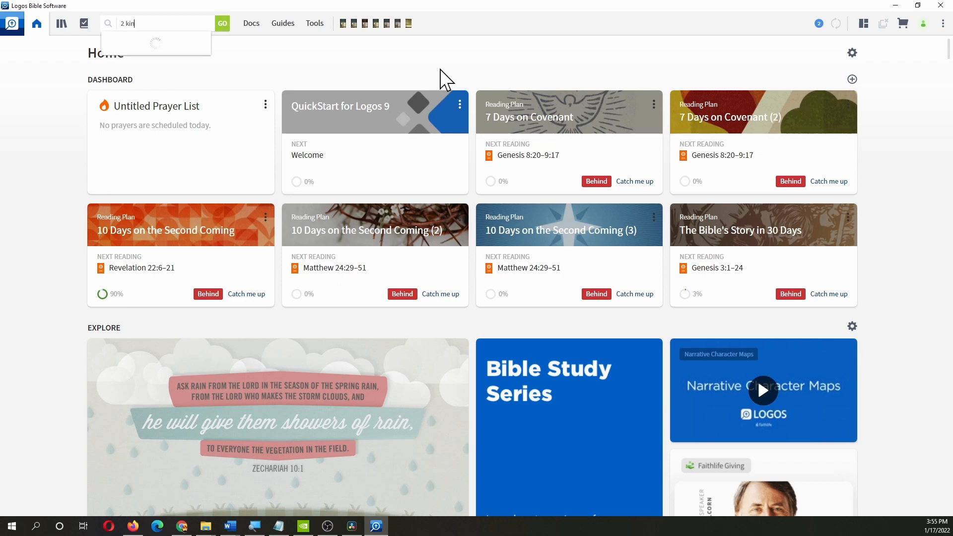
text(gs 19:)
text(1)
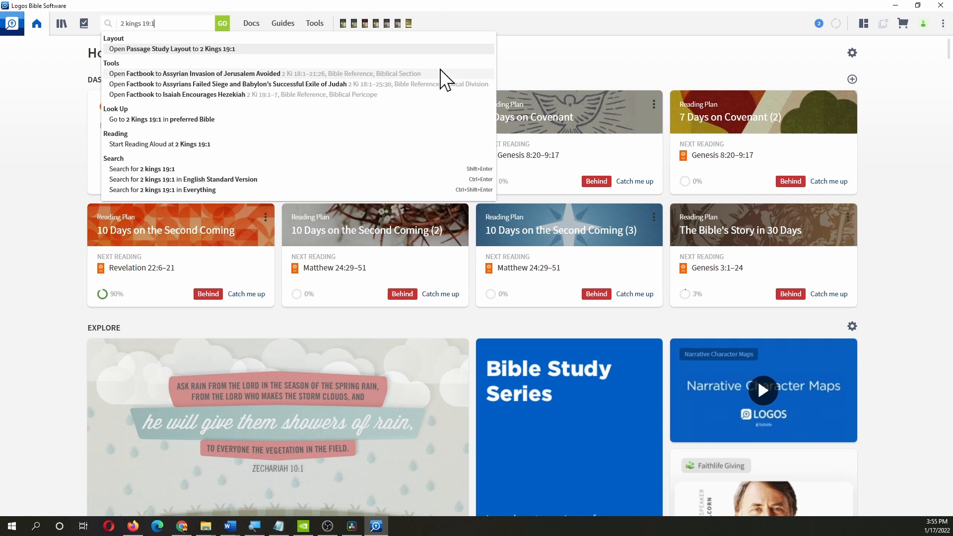
key(Return)
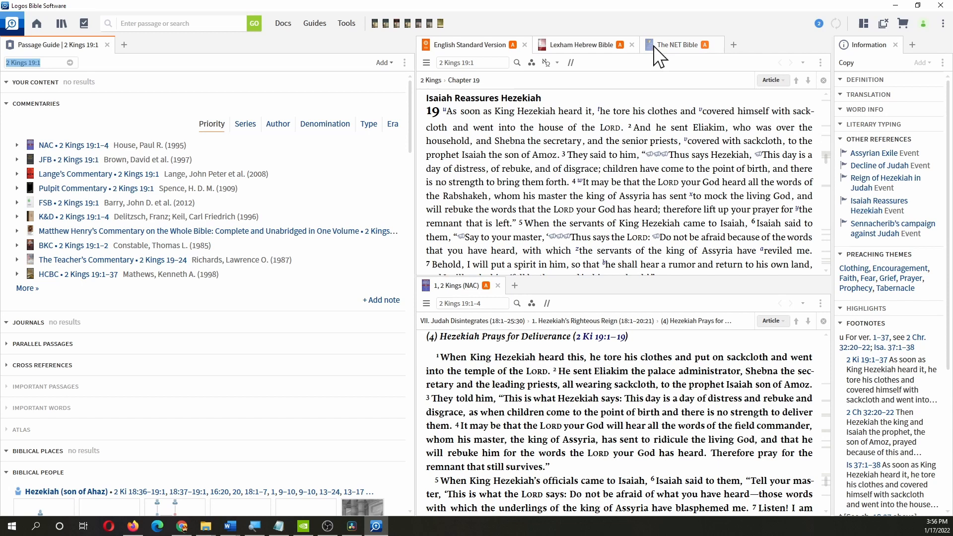
Close the NET Bible and Lexham Hebrew Bible, leaving a new resource-picker tab beside the ESV.
click(718, 45)
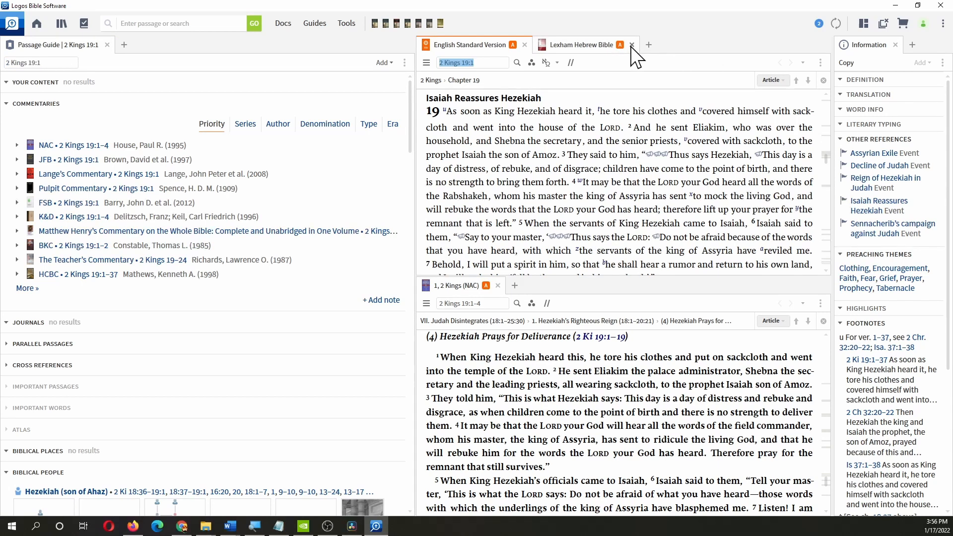
click(632, 45)
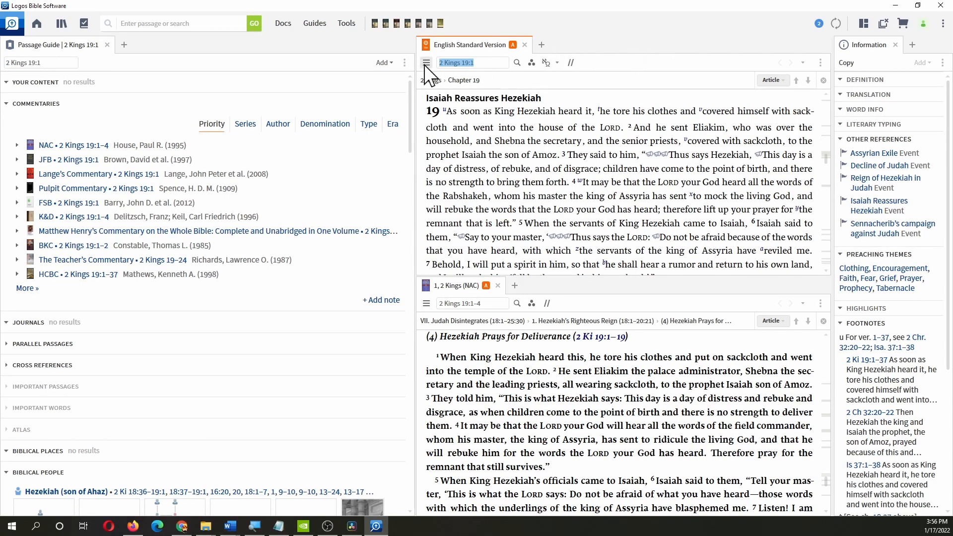
click(541, 45)
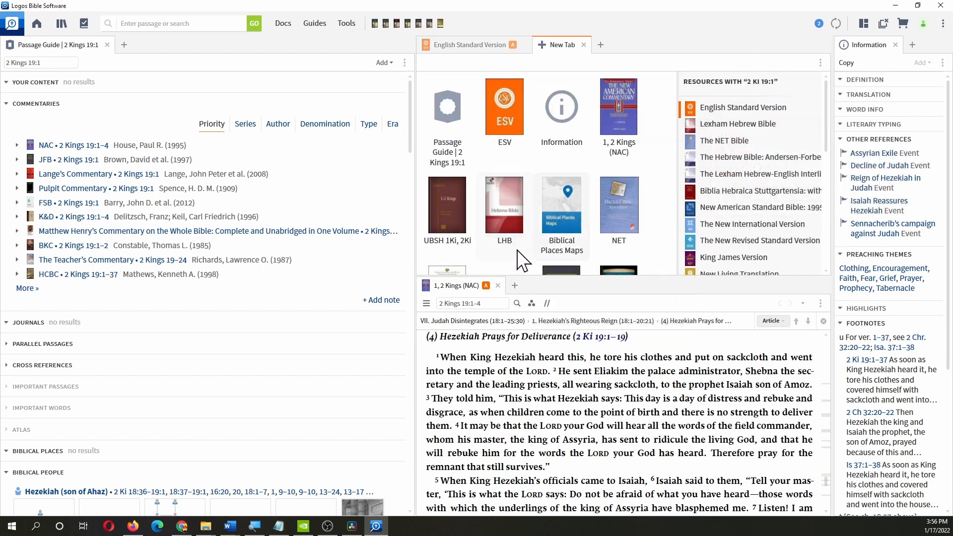
Choose the LHB cover so the Lexham Hebrew Bible opens at 2 Kings 19.
click(502, 201)
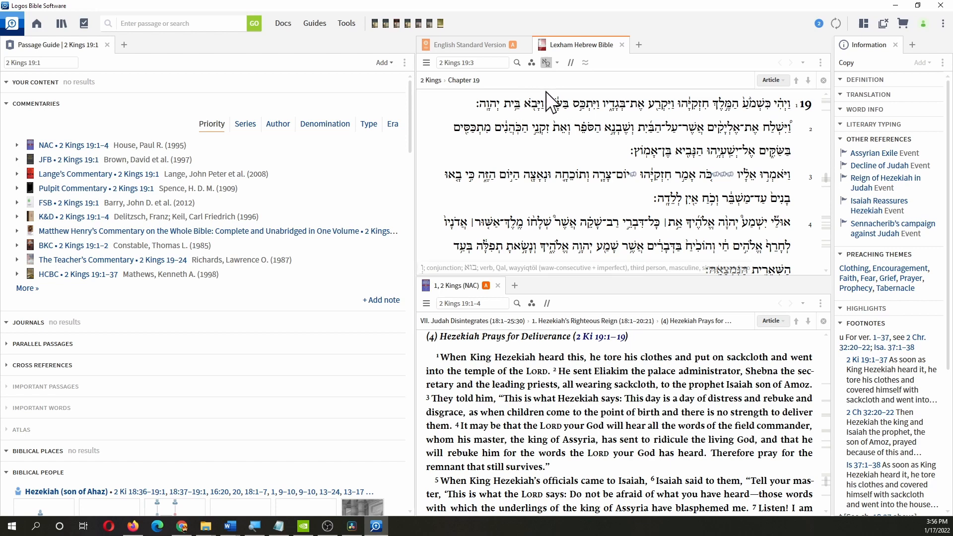
Increase the Lexham Hebrew Bible text size via the panel's text-size slider.
click(821, 63)
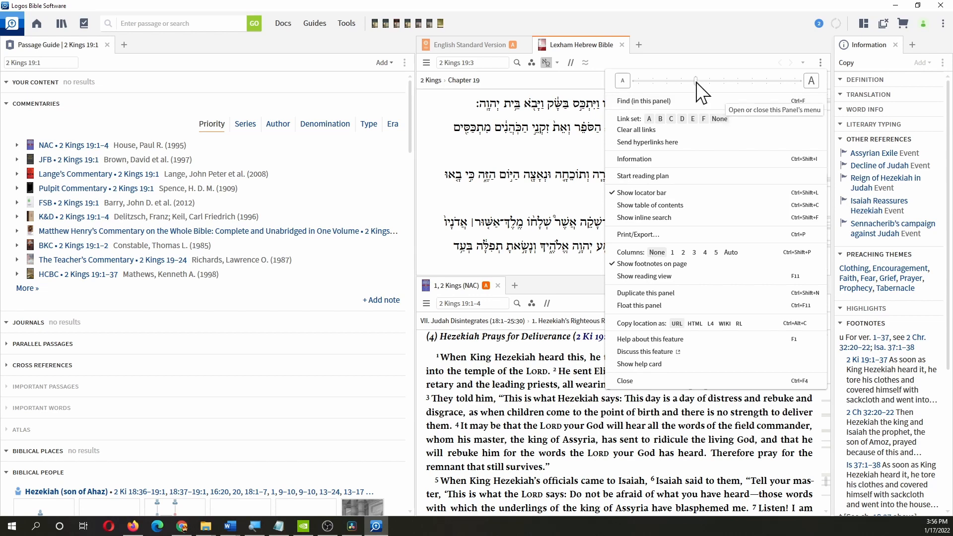
drag(695, 81, 740, 82)
click(742, 53)
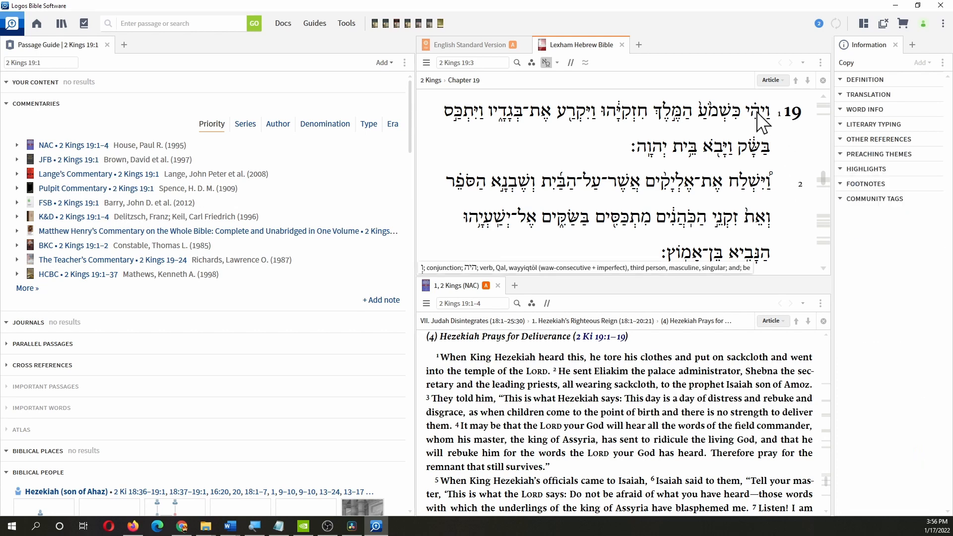
mouse_move(761, 119)
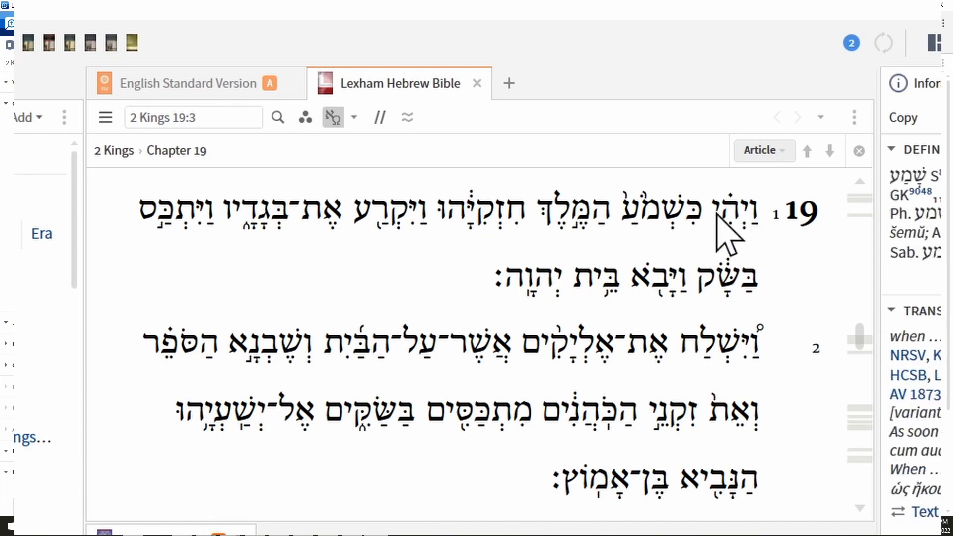
mouse_move(549, 104)
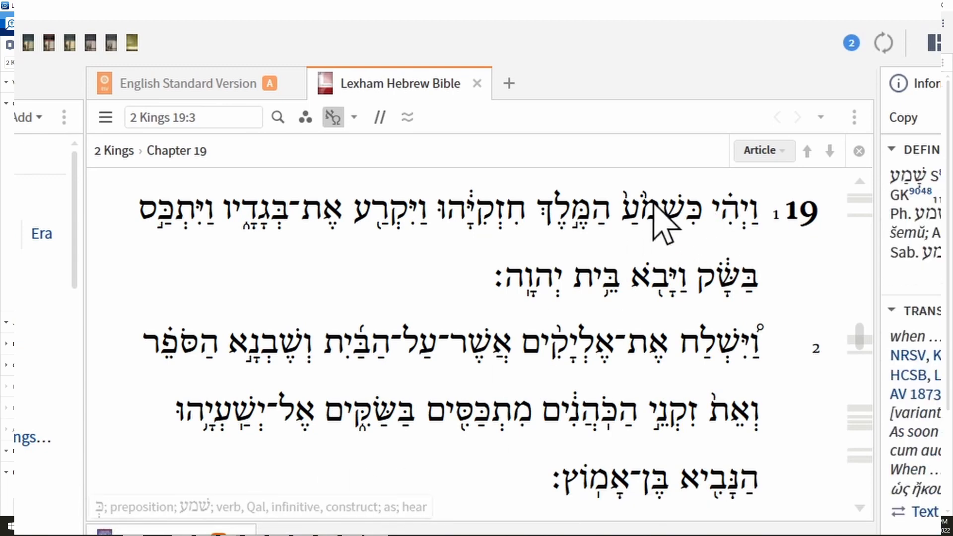
Look up the verse-1 words for hear, the opening word, king and Hezekiah in the Information panel.
click(678, 216)
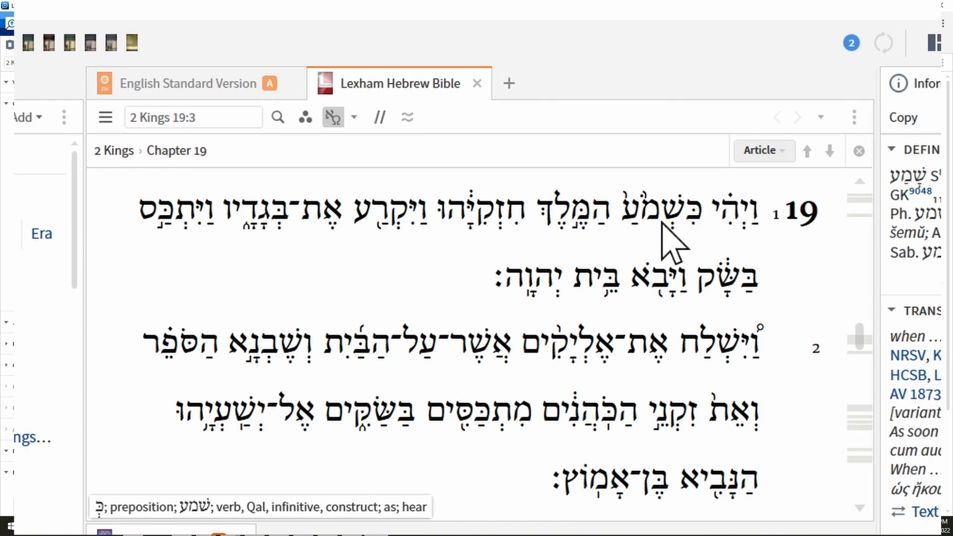
click(736, 224)
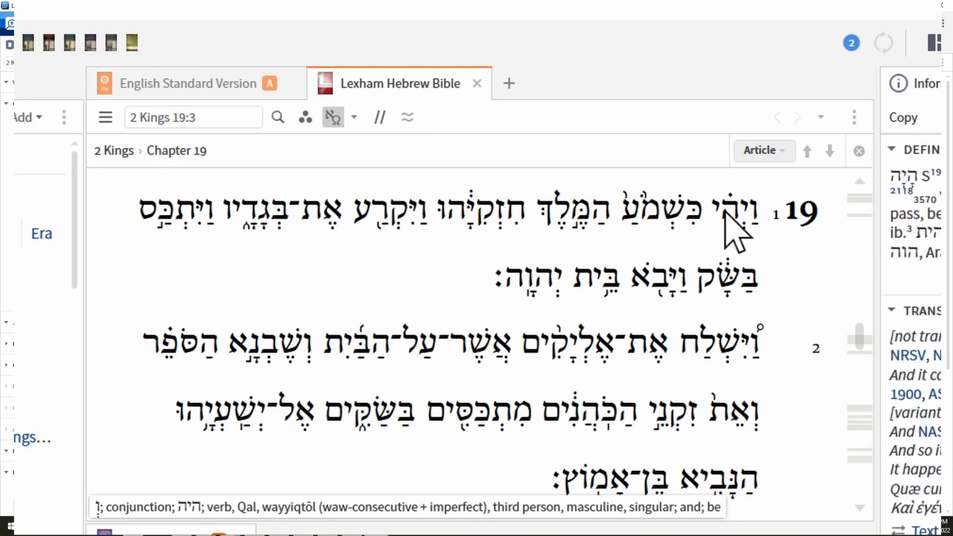
click(588, 238)
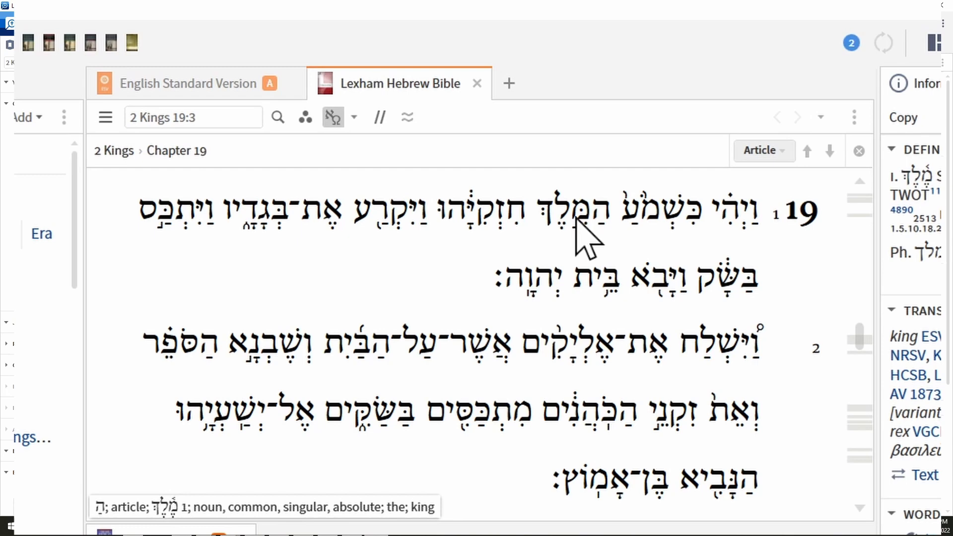
click(496, 239)
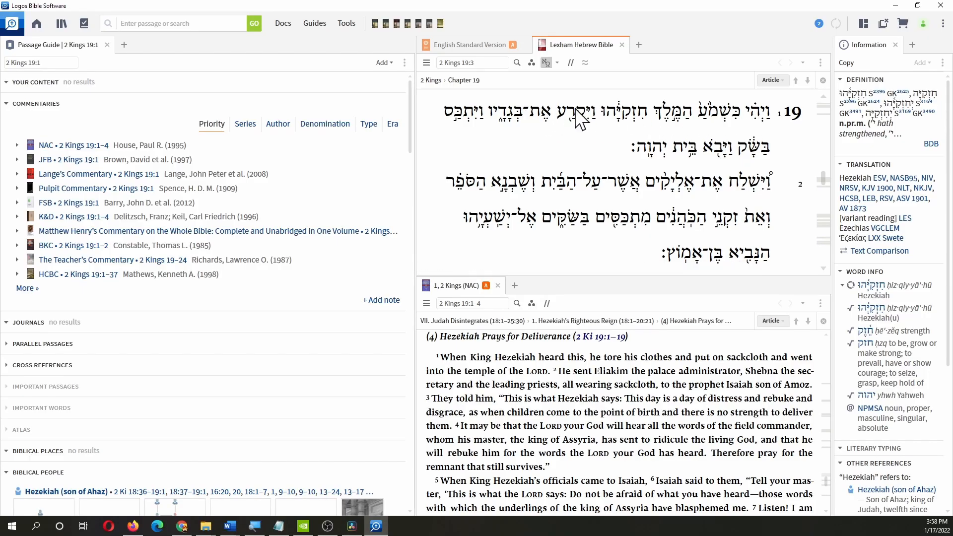
Select שמע in verse 1 to show the verb 'hear' with its Qal infinitive parsing.
click(707, 119)
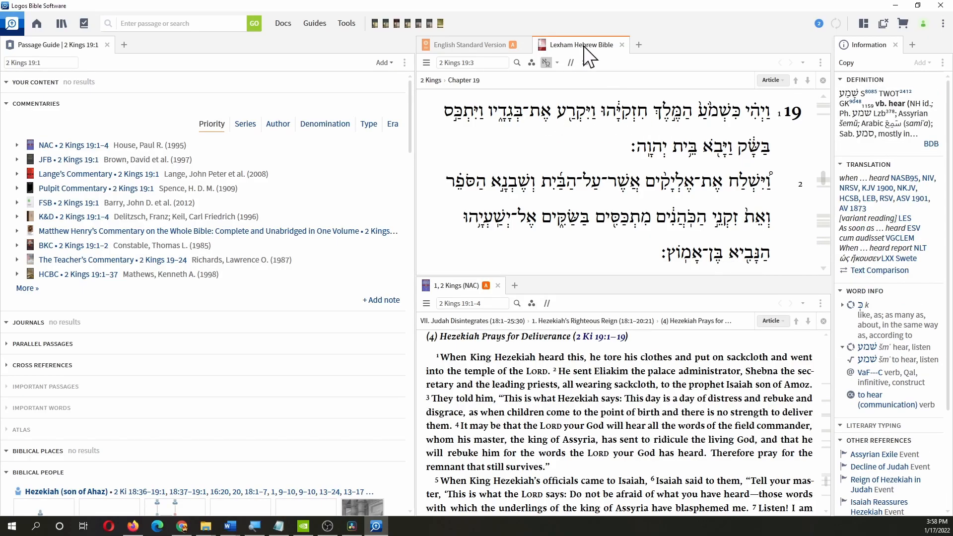